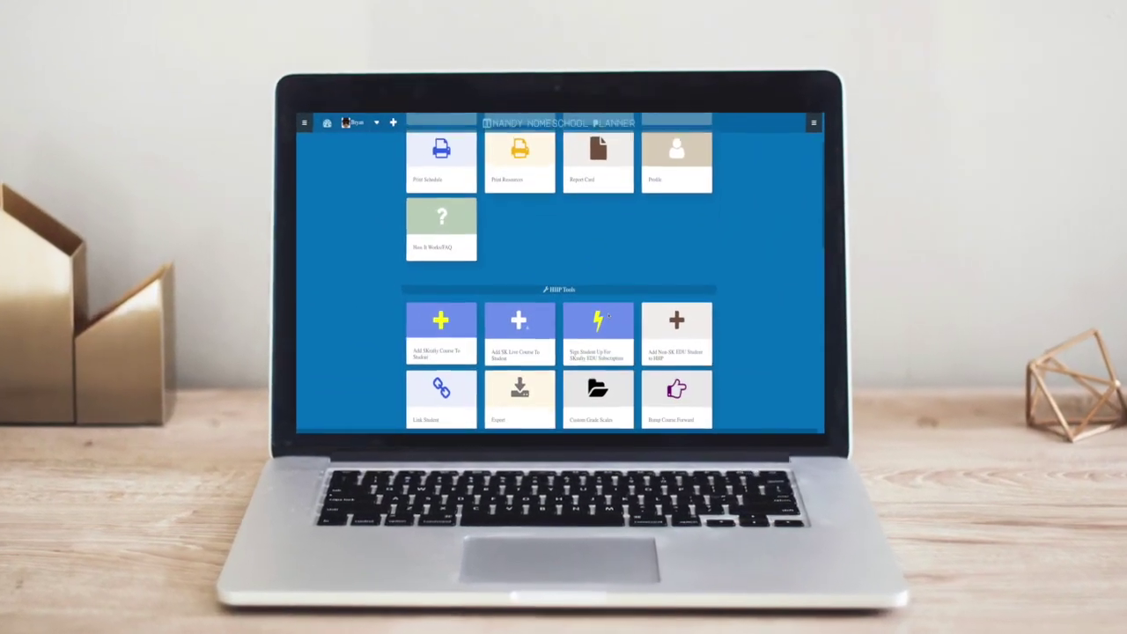
Scroll through the SKrafty store to look over its products.
scroll(609, 317, down, 5)
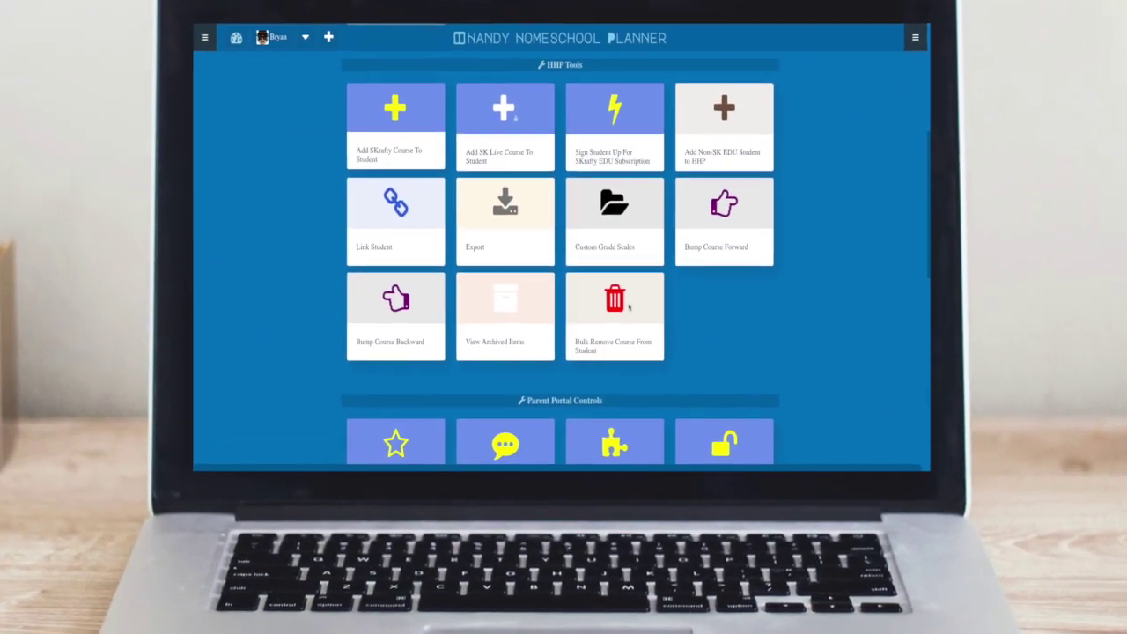
scroll(628, 305, down, 5)
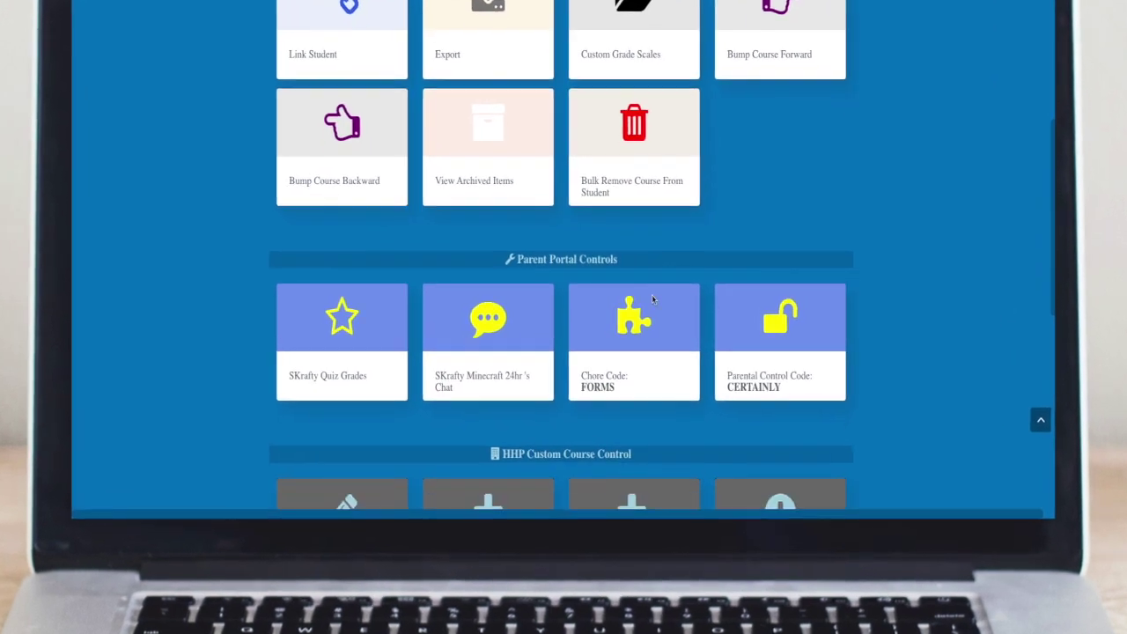
scroll(652, 299, down, 5)
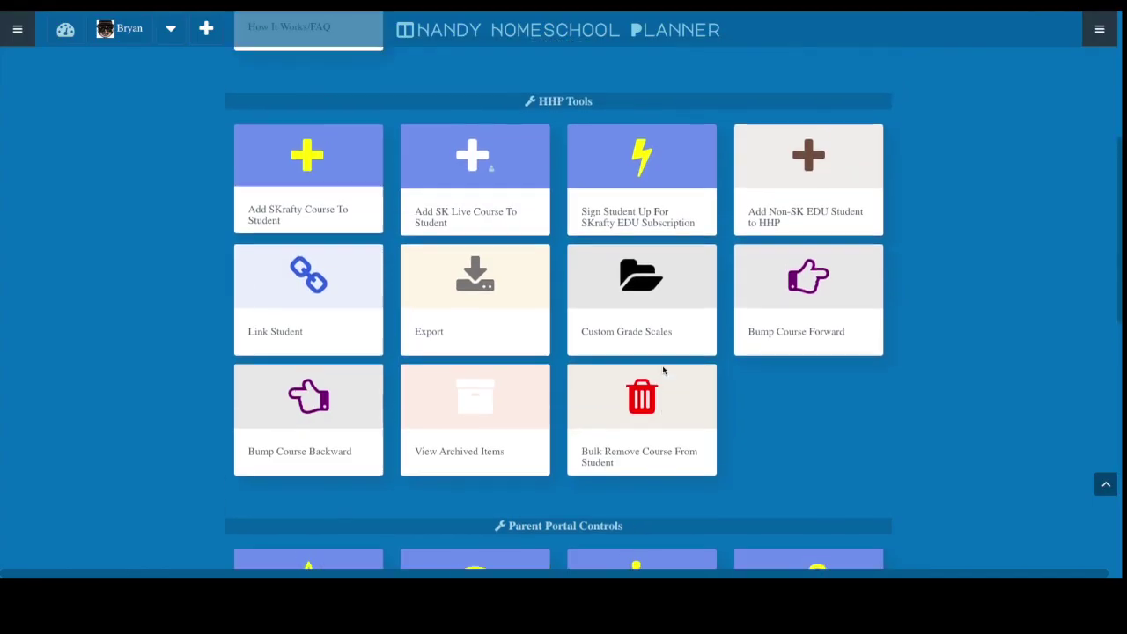
scroll(664, 370, up, 5)
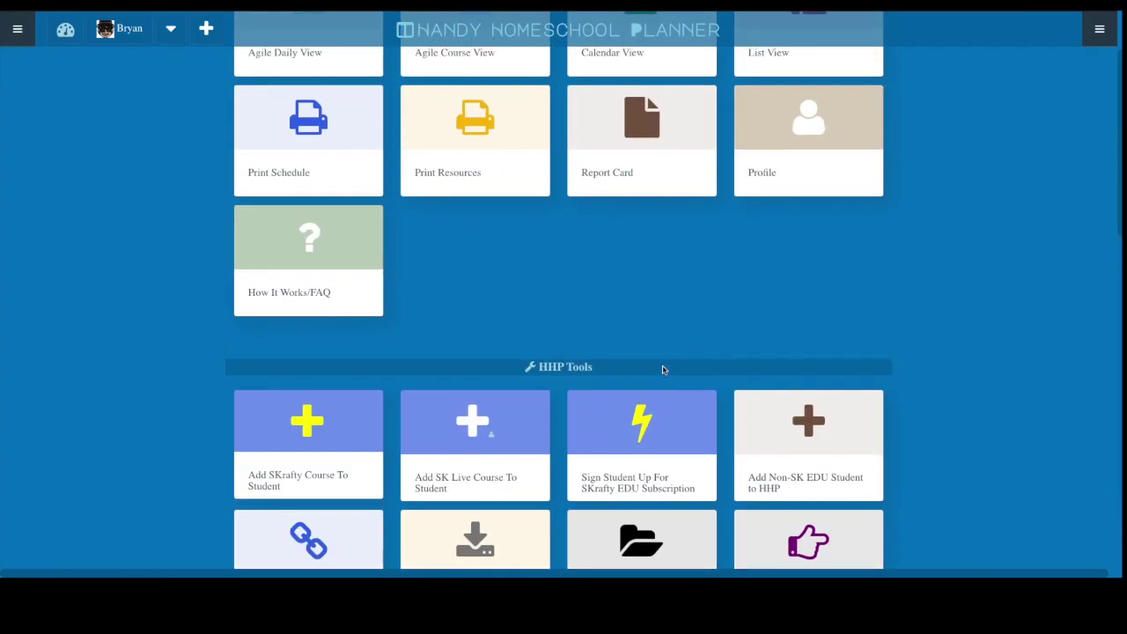
scroll(663, 370, up, 3)
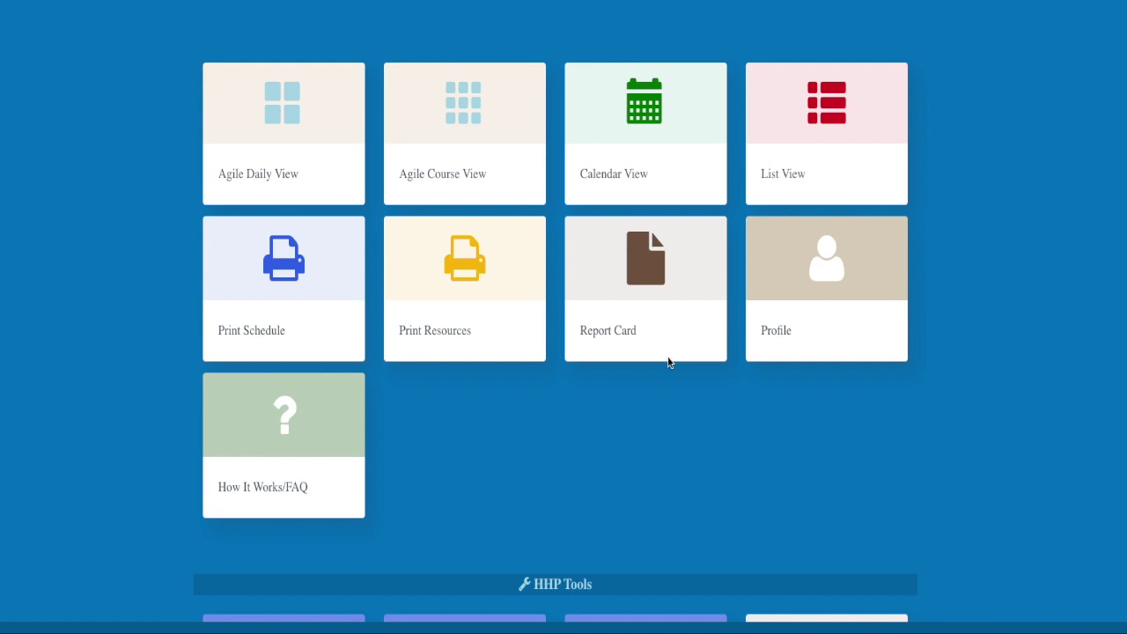
scroll(668, 356, down, 4)
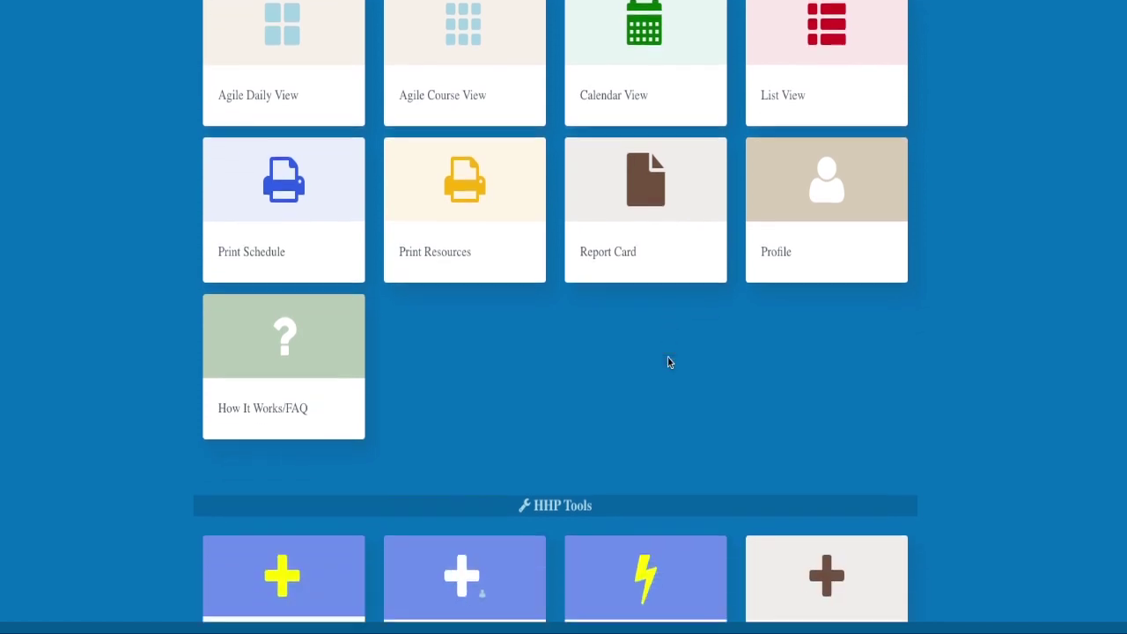
scroll(667, 360, down, 2)
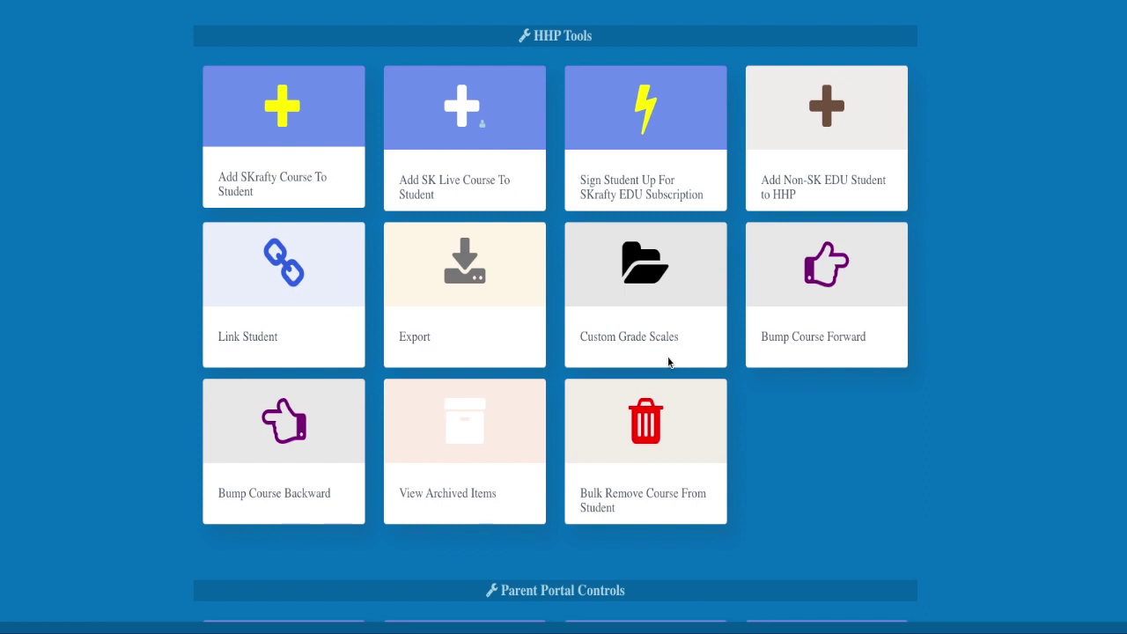
scroll(667, 361, down, 1)
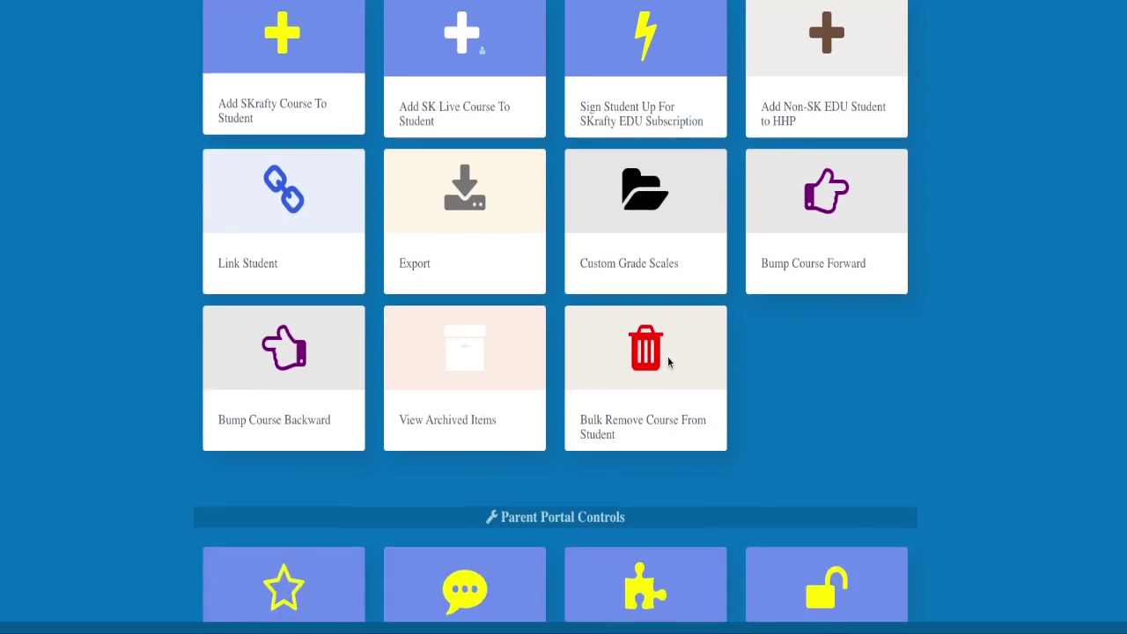
scroll(667, 361, down, 2)
scroll(667, 361, down, 3)
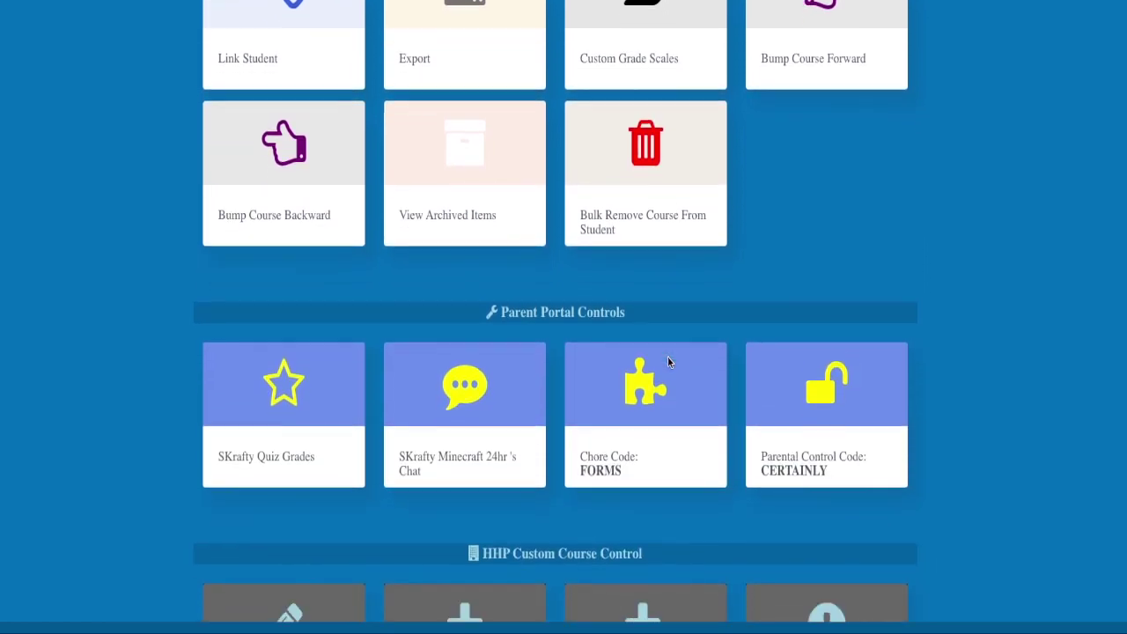
scroll(668, 361, down, 1)
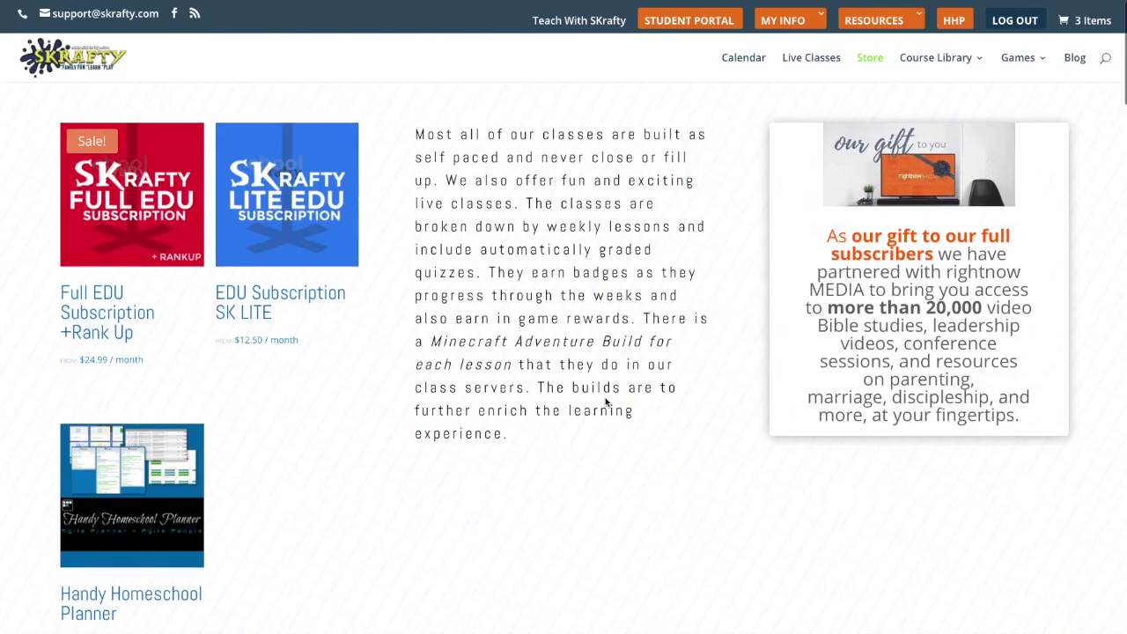
scroll(607, 400, down, 10)
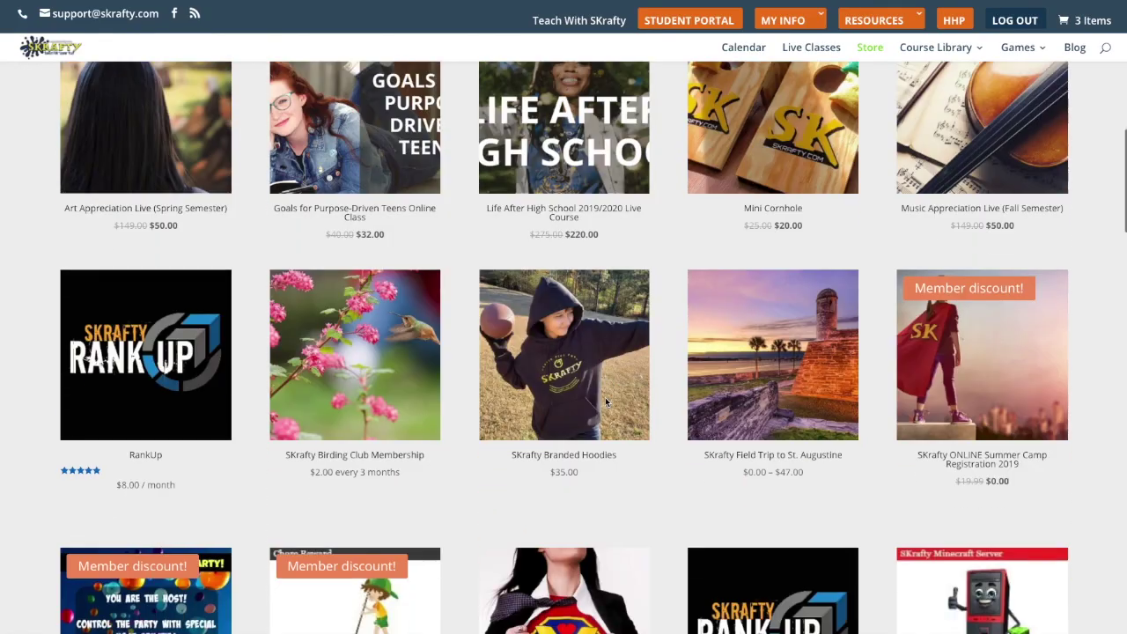
scroll(604, 397, down, 5)
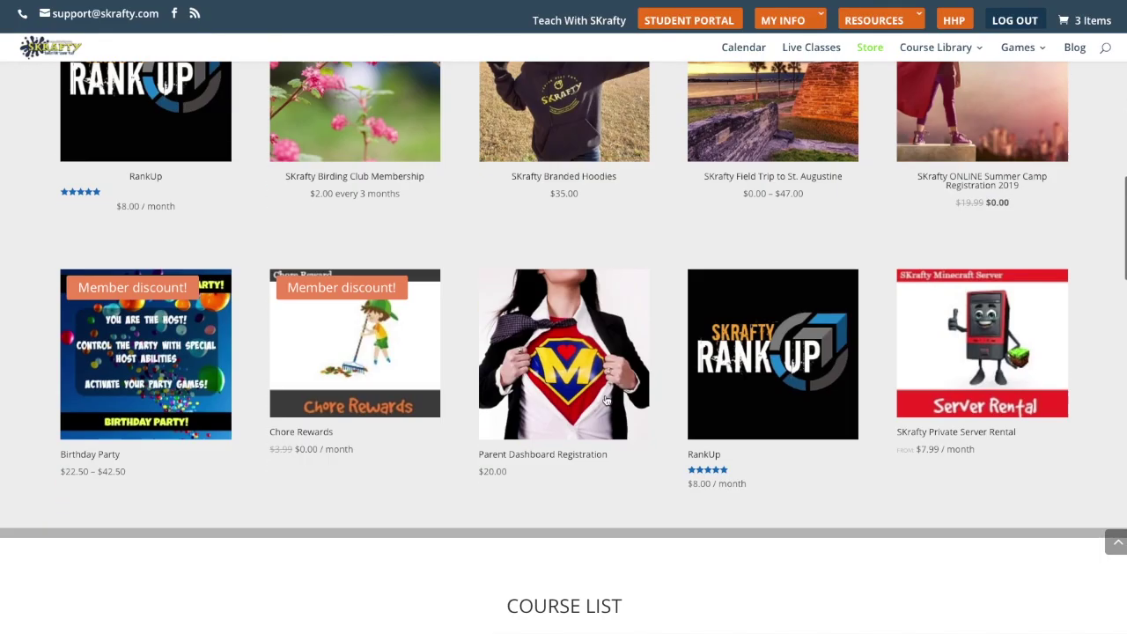
View the Parent Dashboard Registration product, then go to Handy Homeschool Planner to find the student's ID.
click(515, 320)
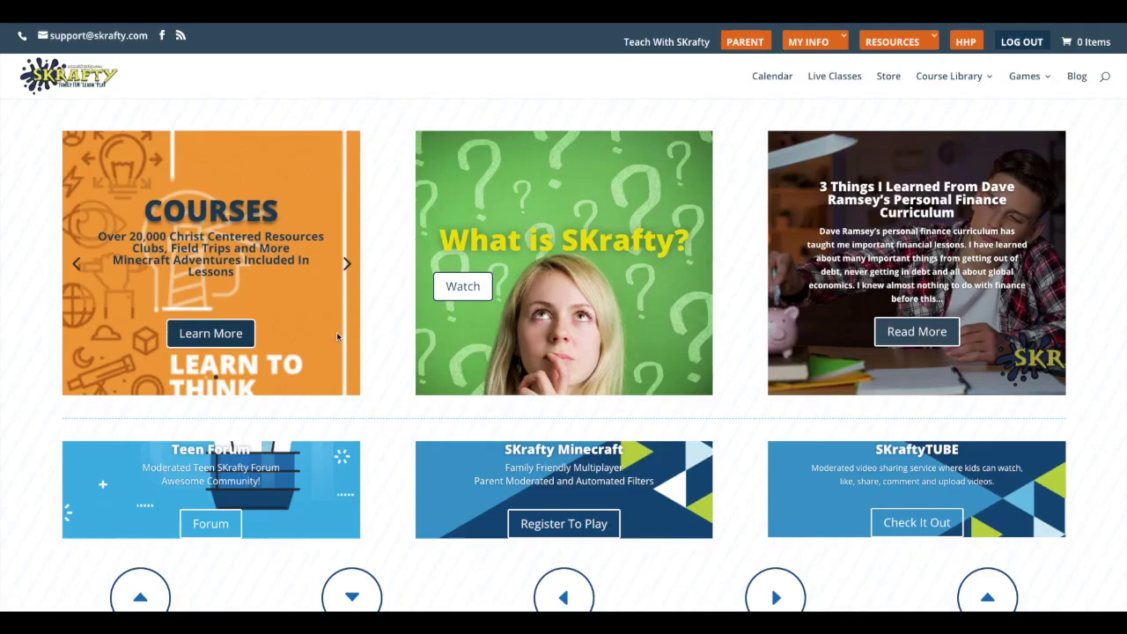
click(967, 43)
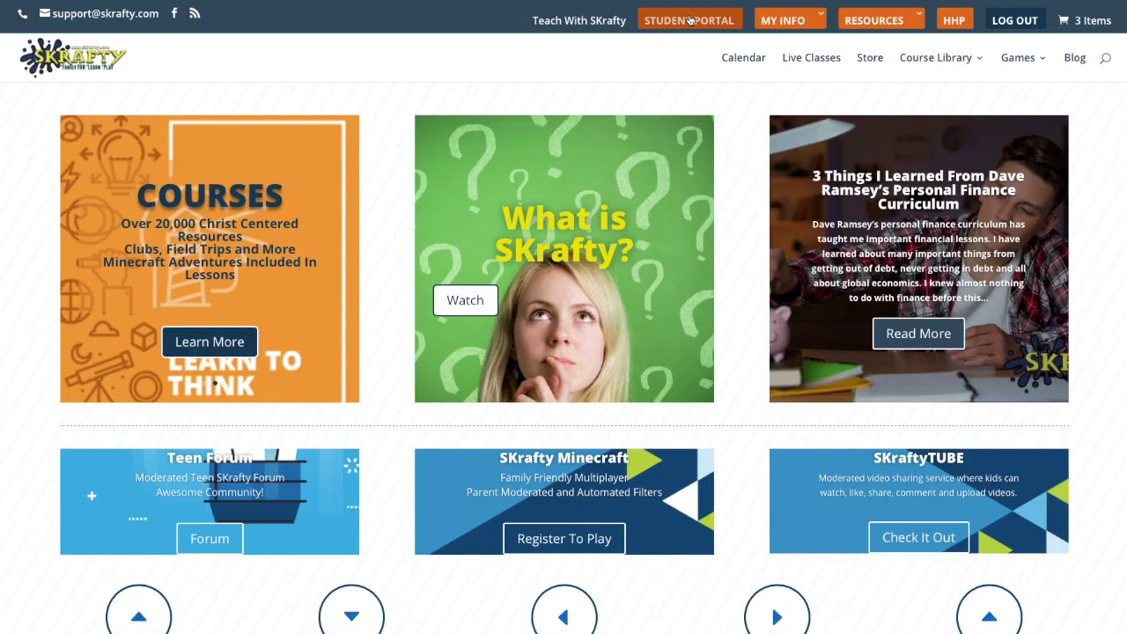
click(691, 19)
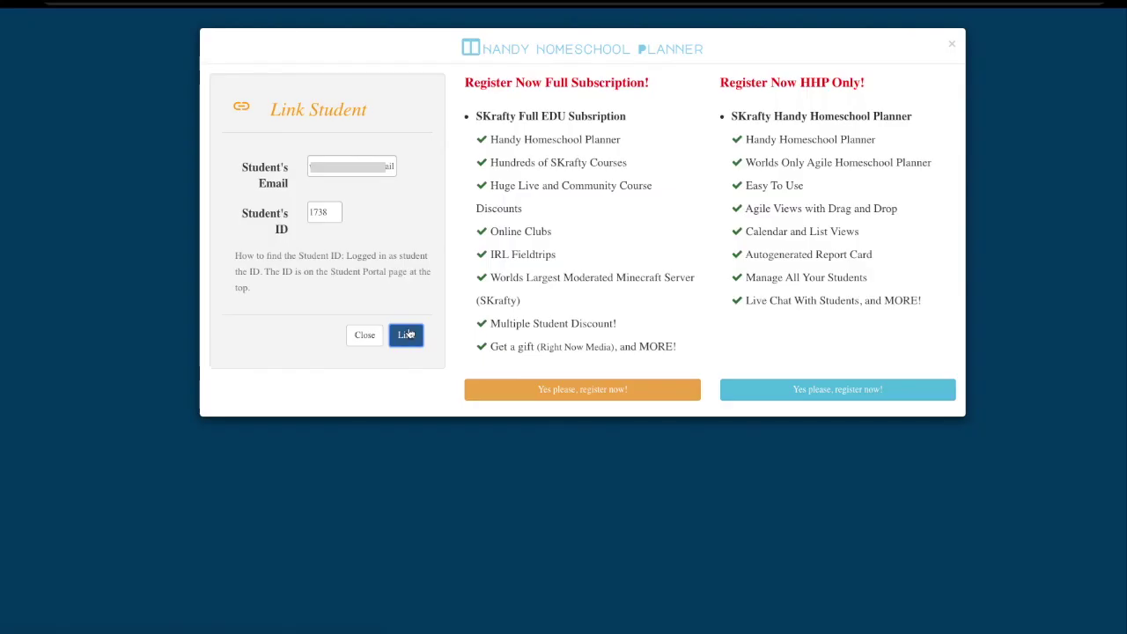
Link the new student, pick them in Select Student, and show their weekly calendar.
click(406, 335)
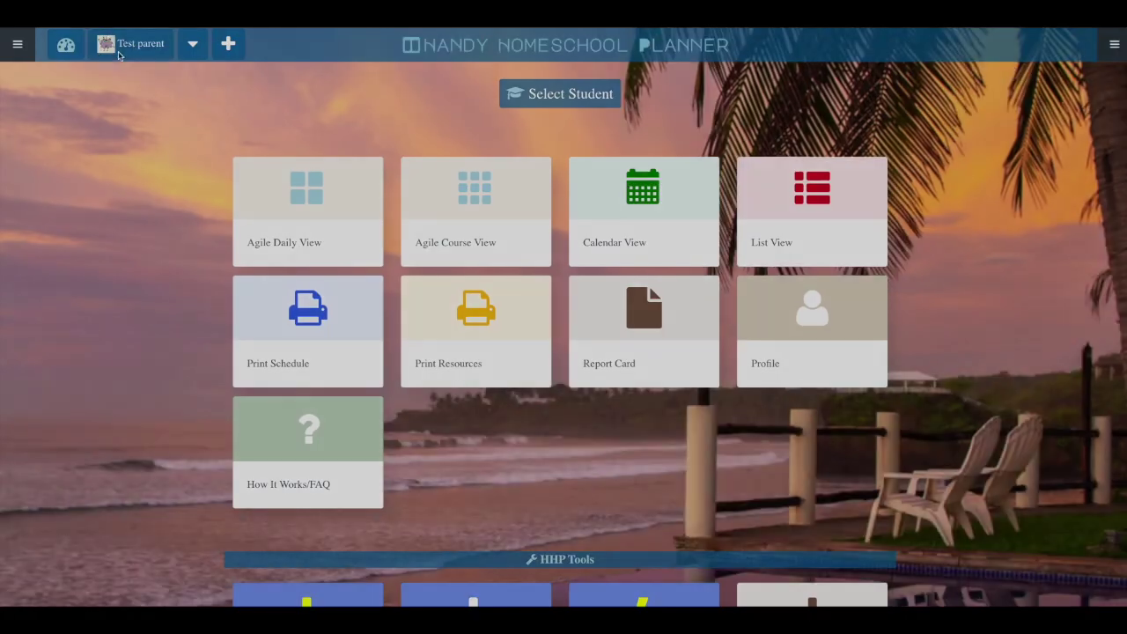
click(418, 154)
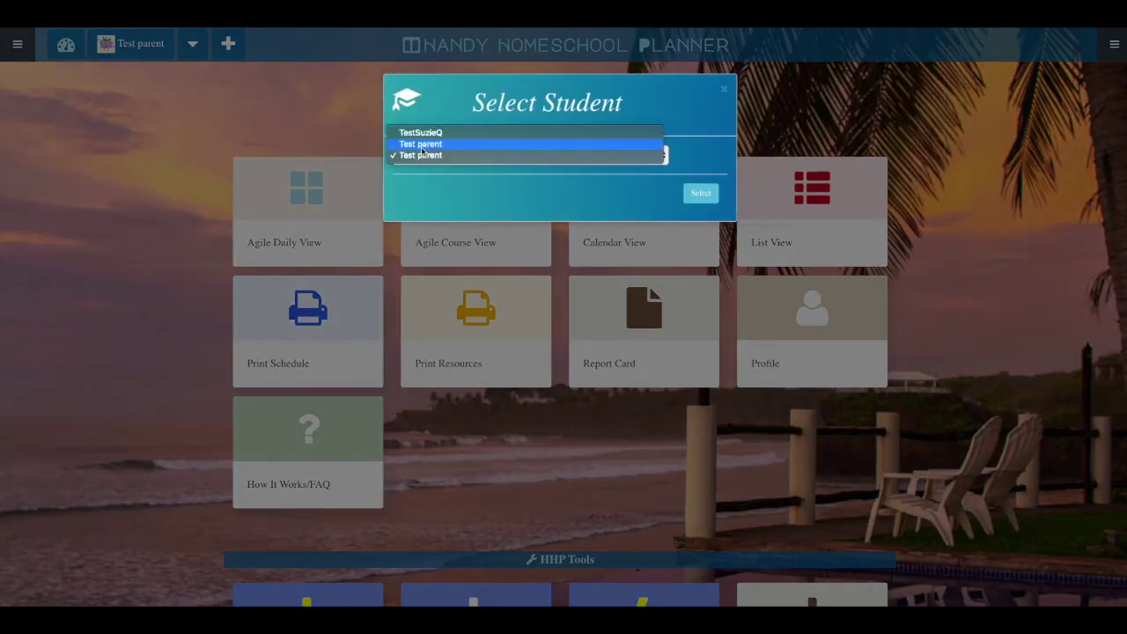
click(420, 132)
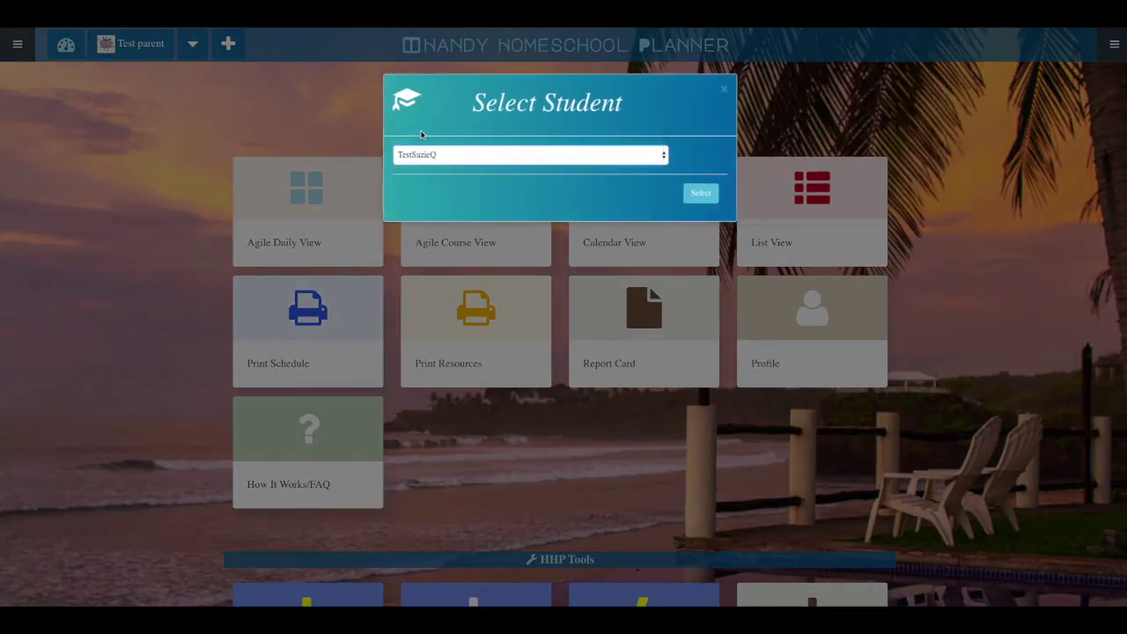
click(703, 194)
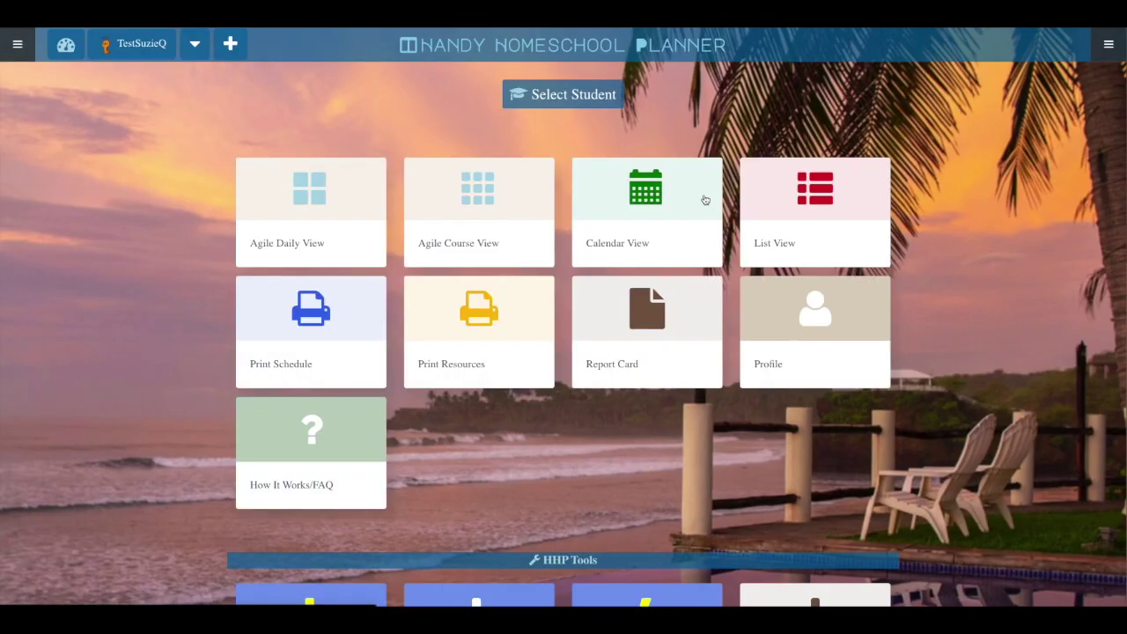
click(705, 201)
Bring up the add-items actions from the weekly board's top bar.
click(1108, 46)
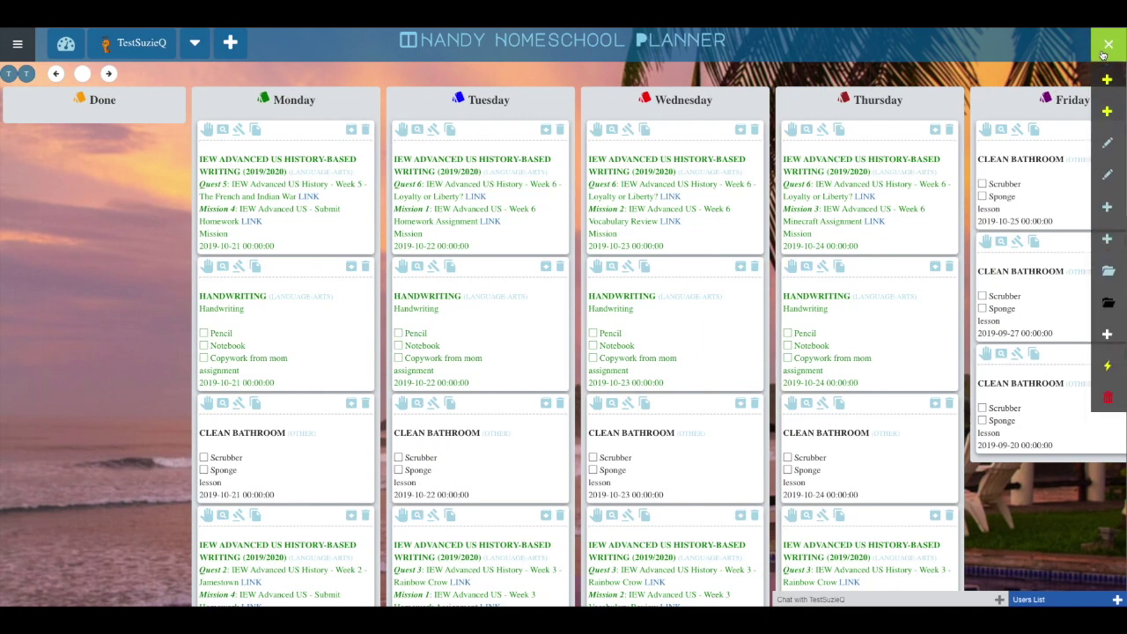
From the dashboard's HHP Tools, add the SKrafty course Young Science: Animals & Their Habitats to the student.
click(56, 46)
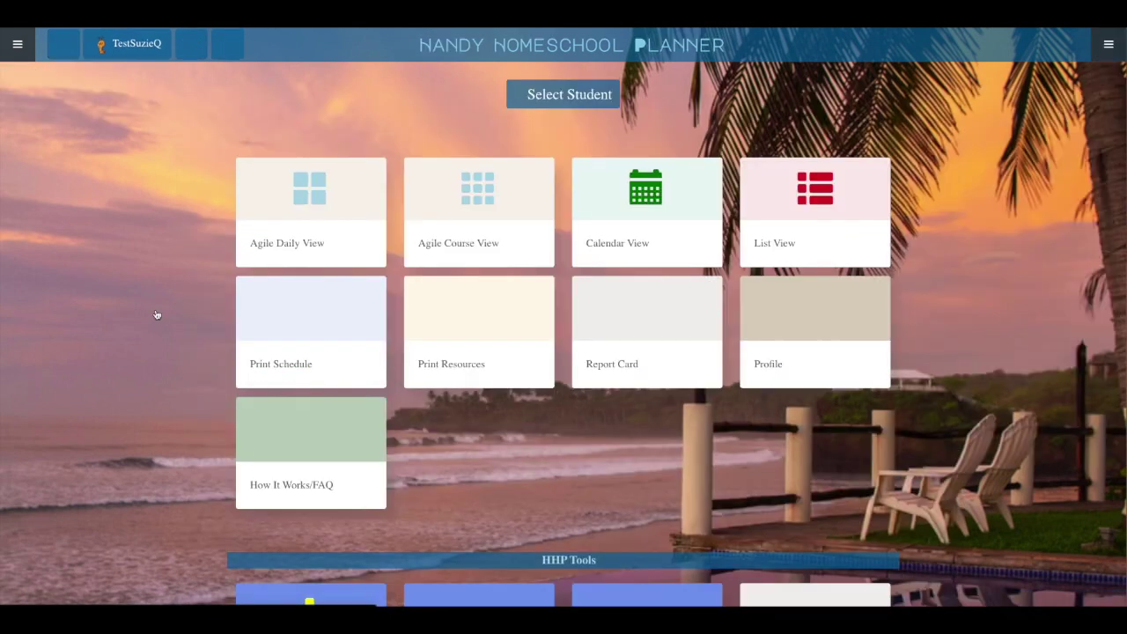
scroll(155, 309, down, 5)
scroll(155, 313, down, 1)
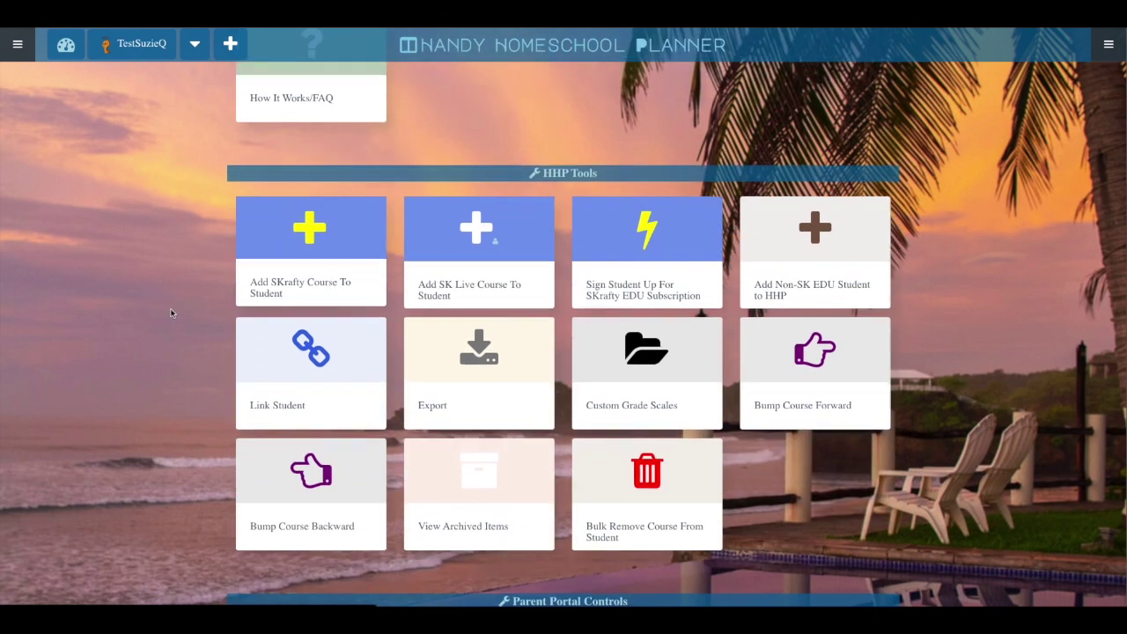
click(315, 239)
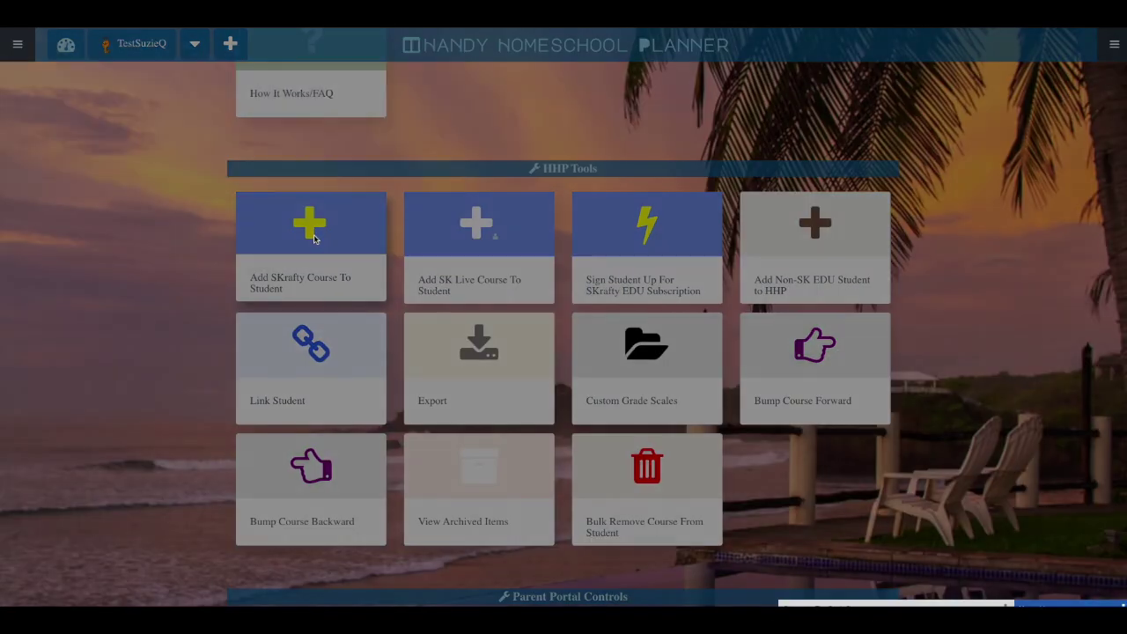
click(409, 129)
click(410, 128)
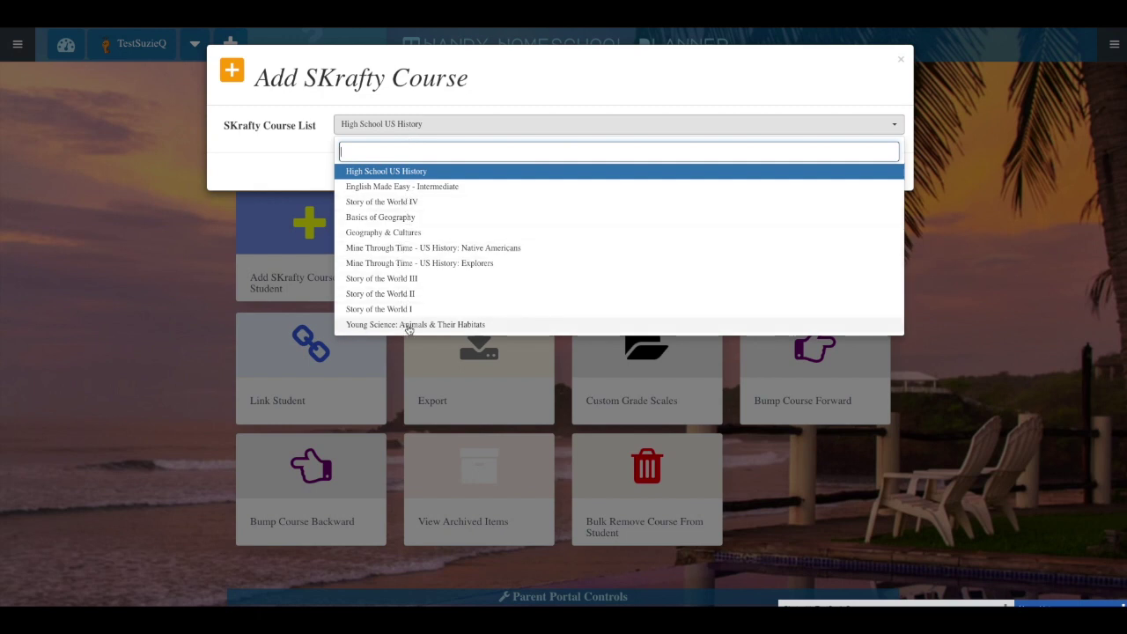
click(461, 324)
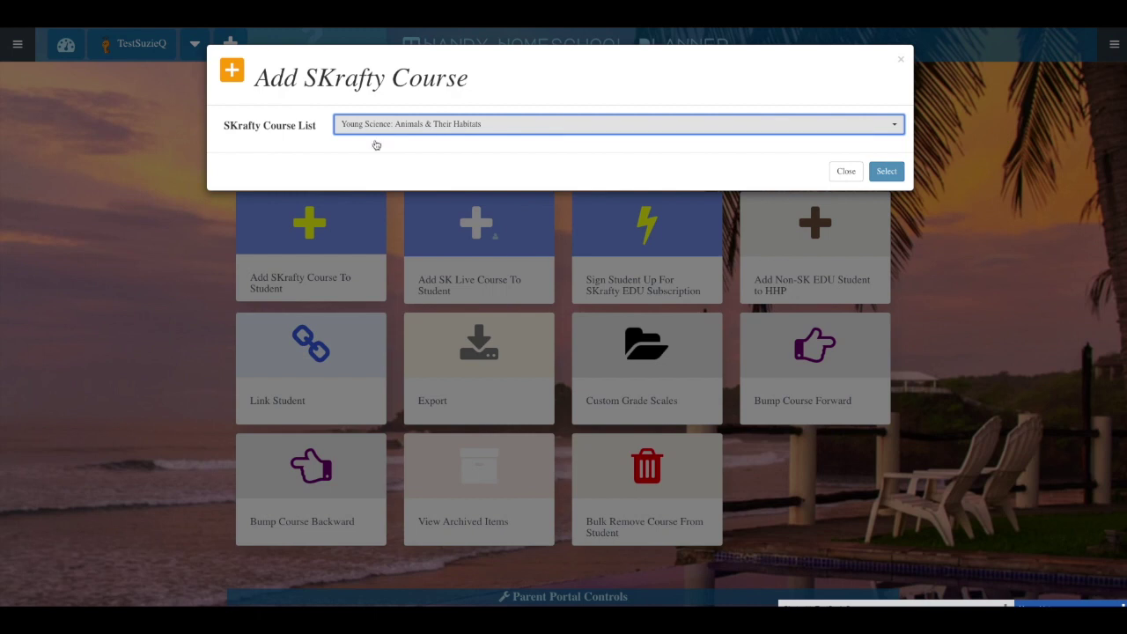
click(890, 174)
Set the course to repeat weekly on Tuesday and Thursday.
click(299, 240)
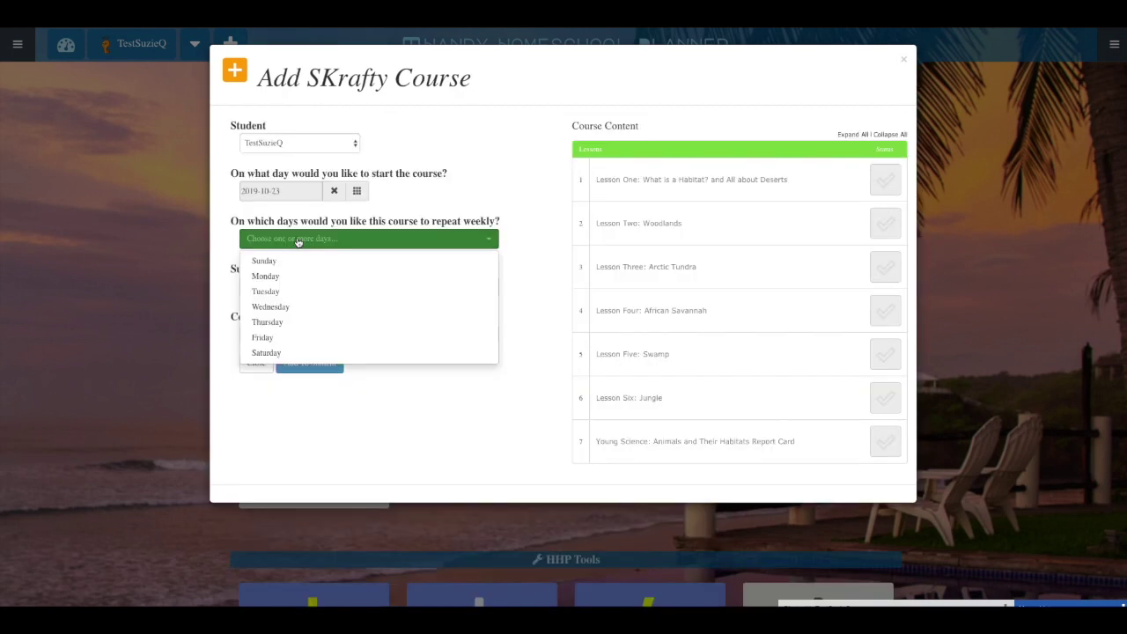
click(274, 292)
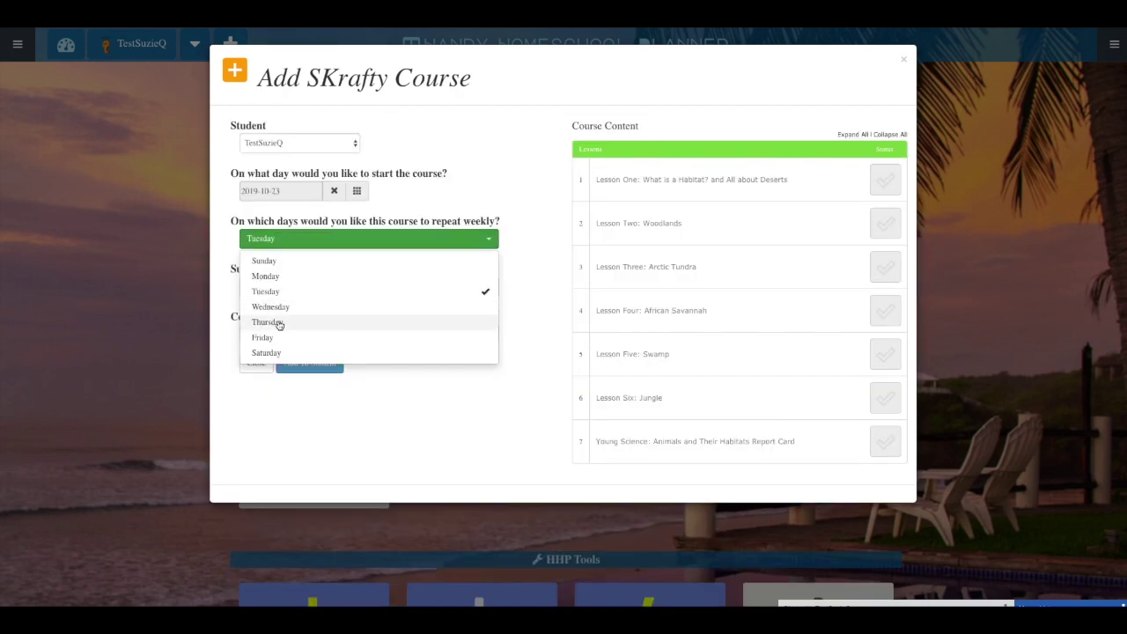
click(275, 322)
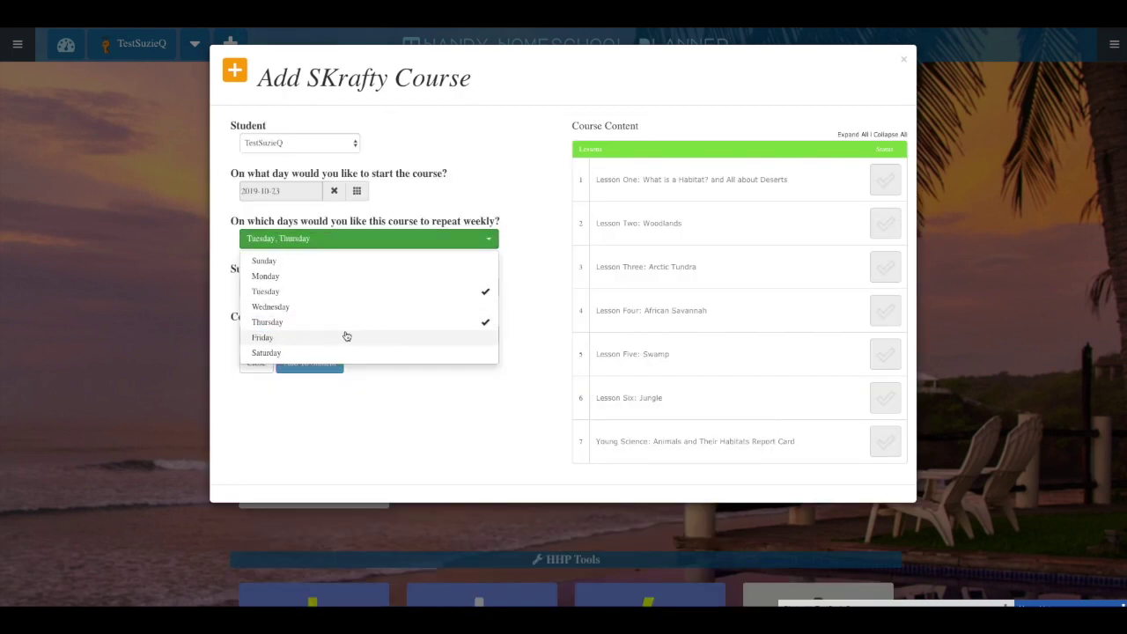
click(325, 391)
click(288, 290)
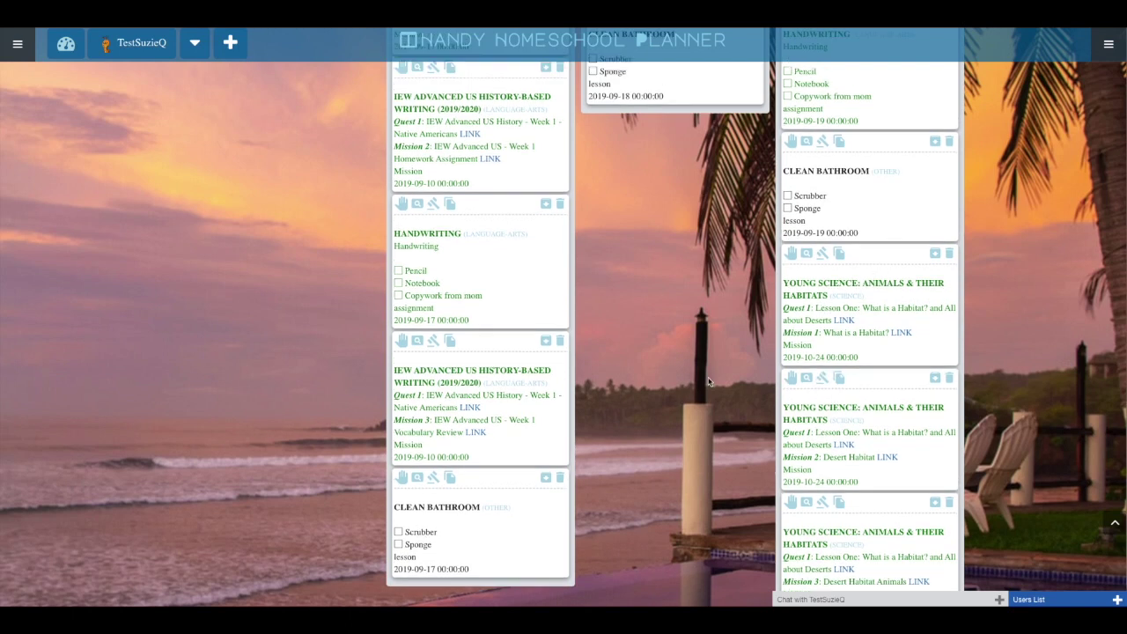
Scroll the weekly board and view a Young Science lesson card's details.
scroll(818, 379, up, 2)
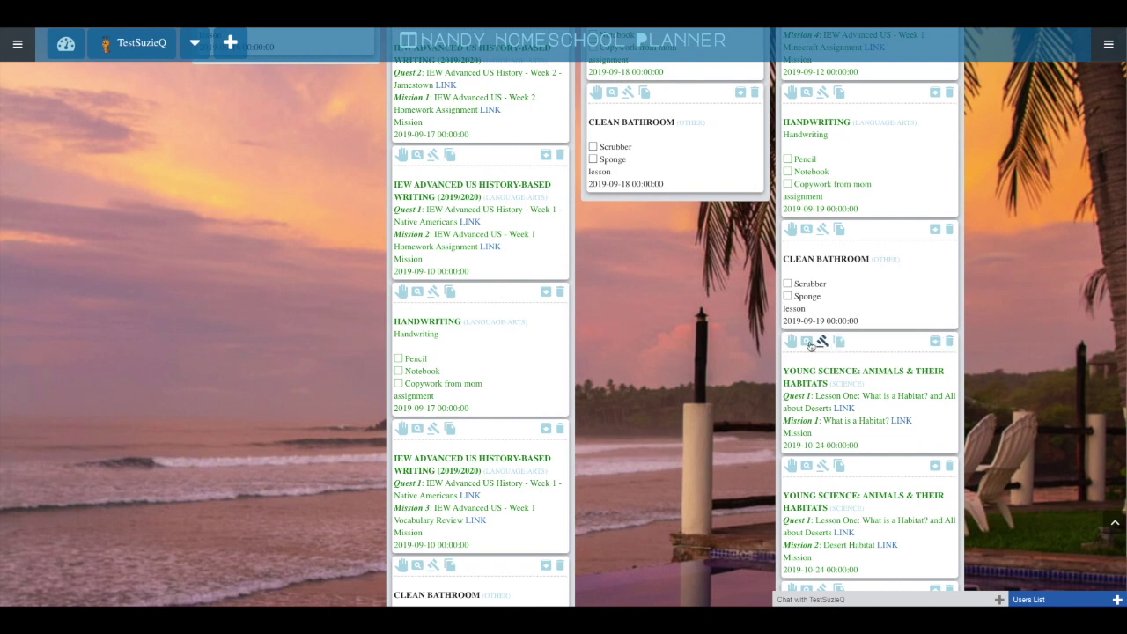
click(807, 342)
Close the lesson details and start a new assignment titled 'Do Yard Wor'.
click(806, 344)
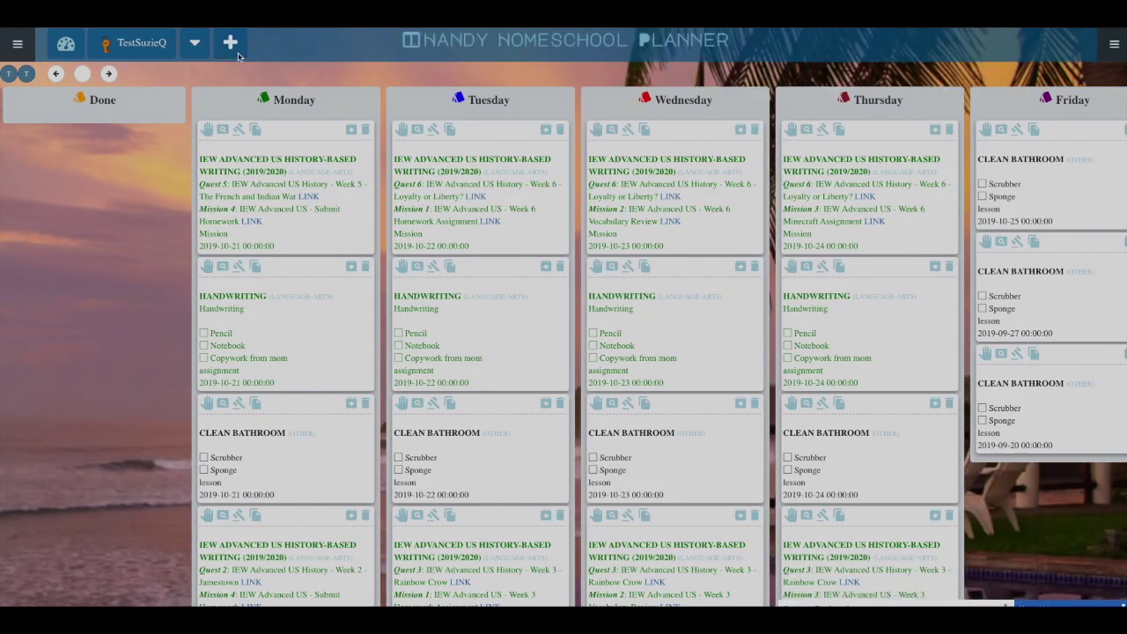
click(230, 42)
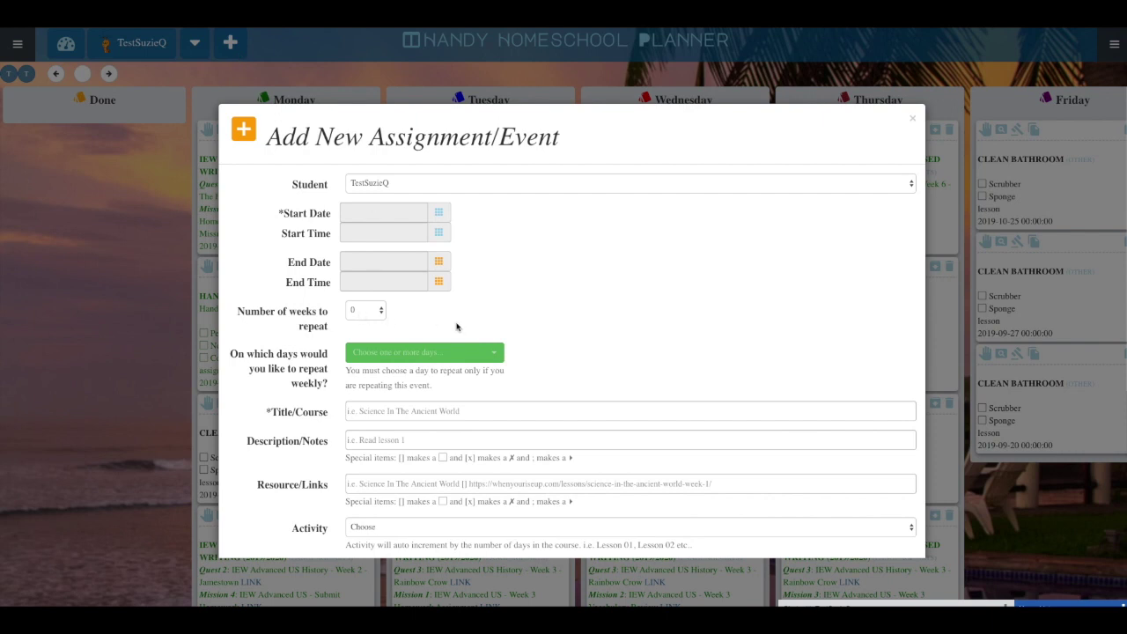
scroll(456, 327, down, 3)
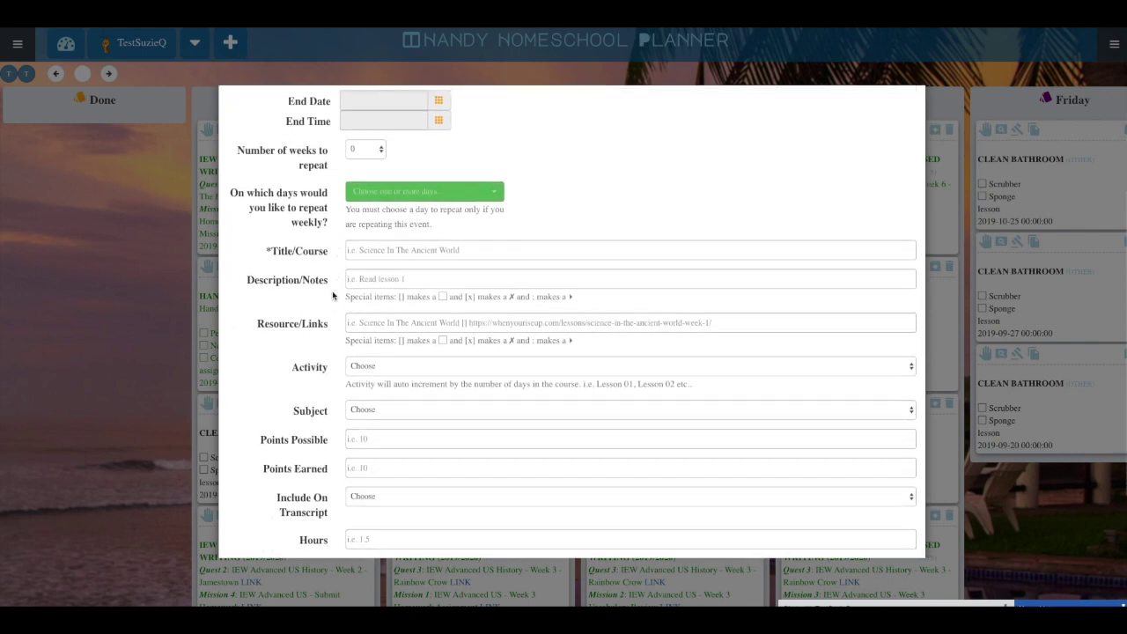
scroll(333, 296, down, 2)
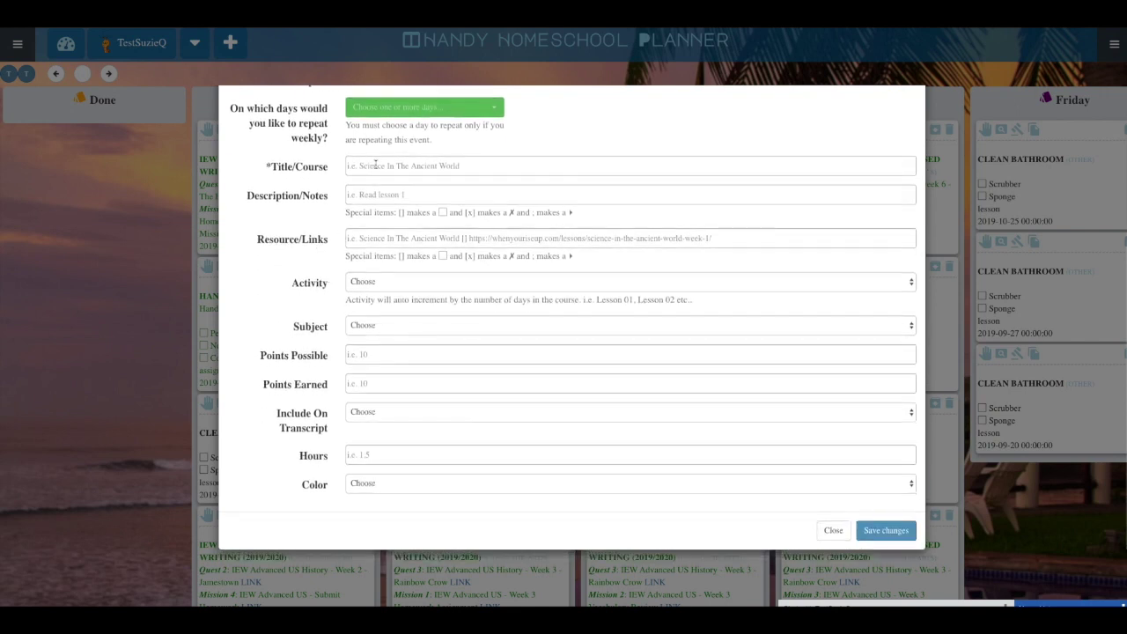
click(379, 166)
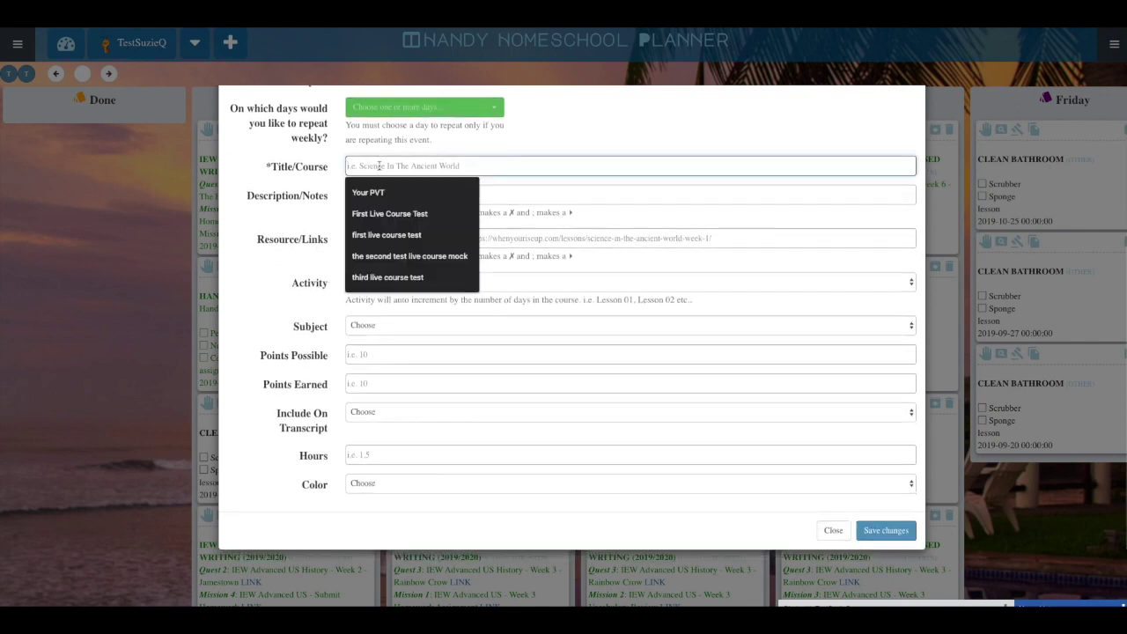
text(Do )
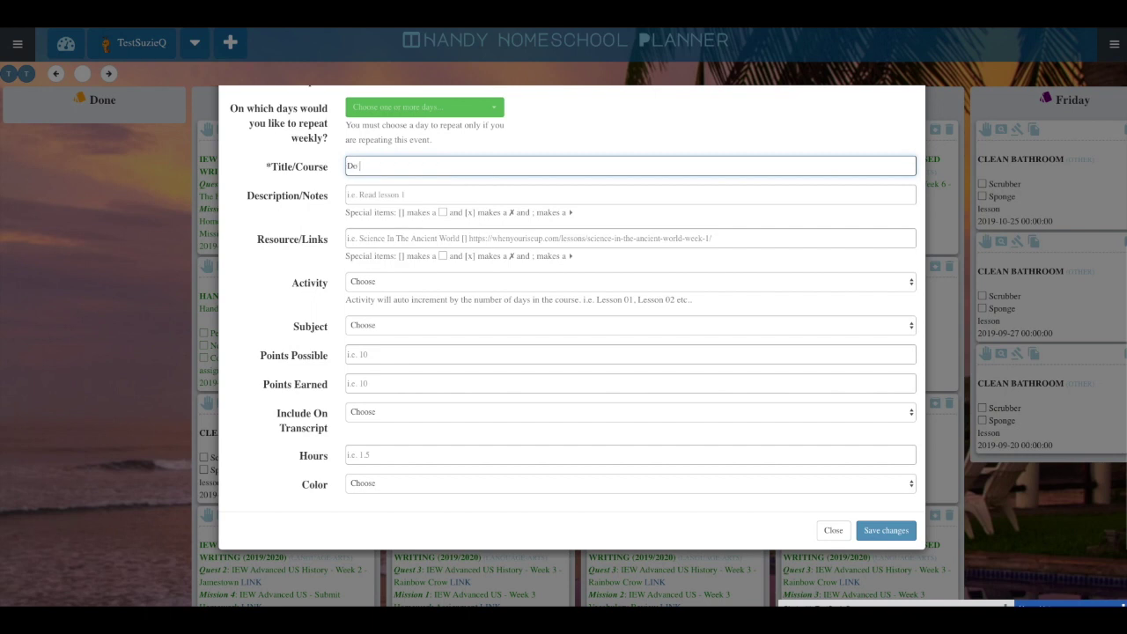
text(Yard Wor)
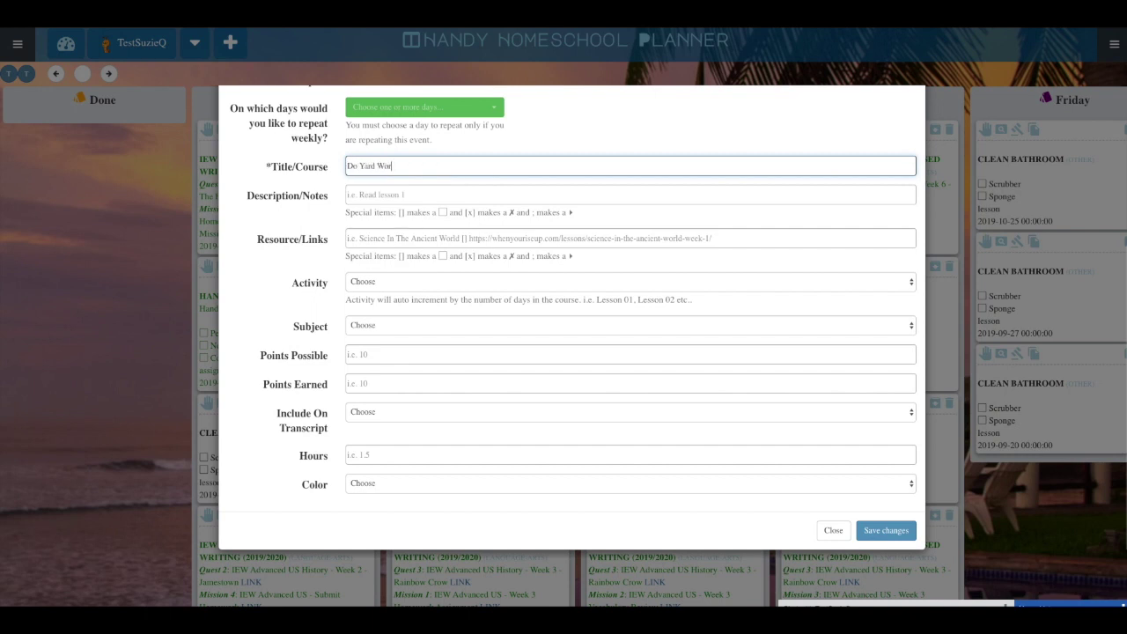